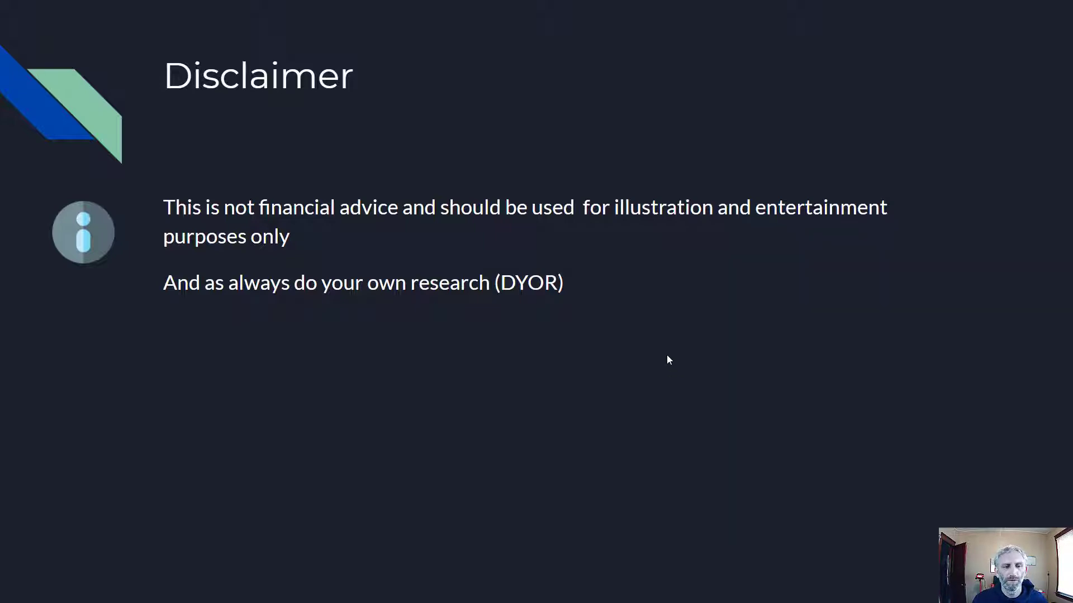
- Advance the slideshow from the Disclaimer to the 'What is IoTex' slide
{"action": "left_click", "coordinate": [668, 360]}
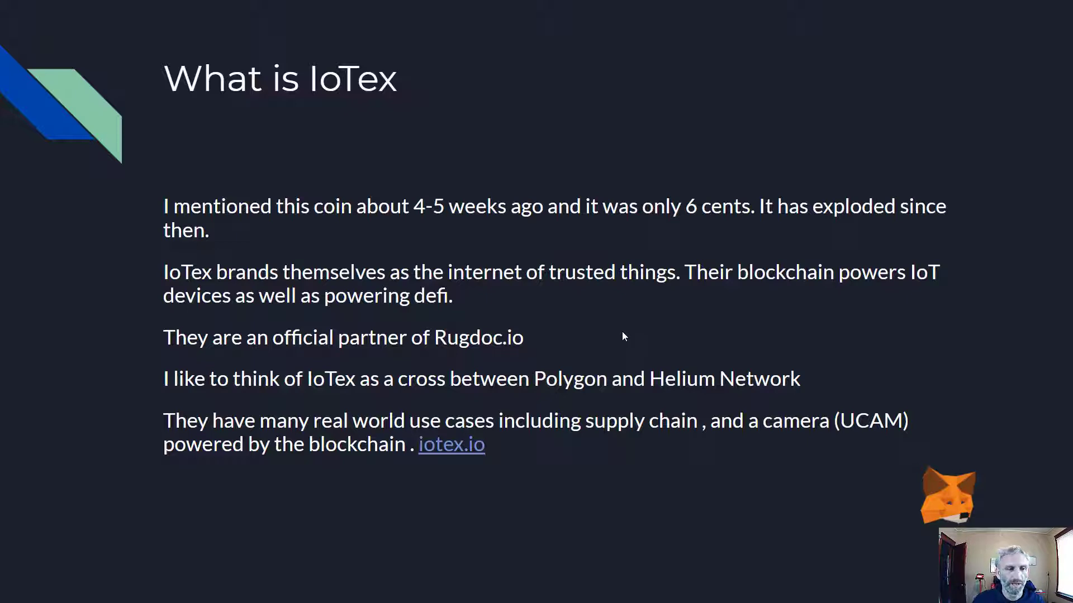
- Advance the slides to 'Steps for bridging funds' with its six bridging steps
{"action": "key", "text": "Right"}
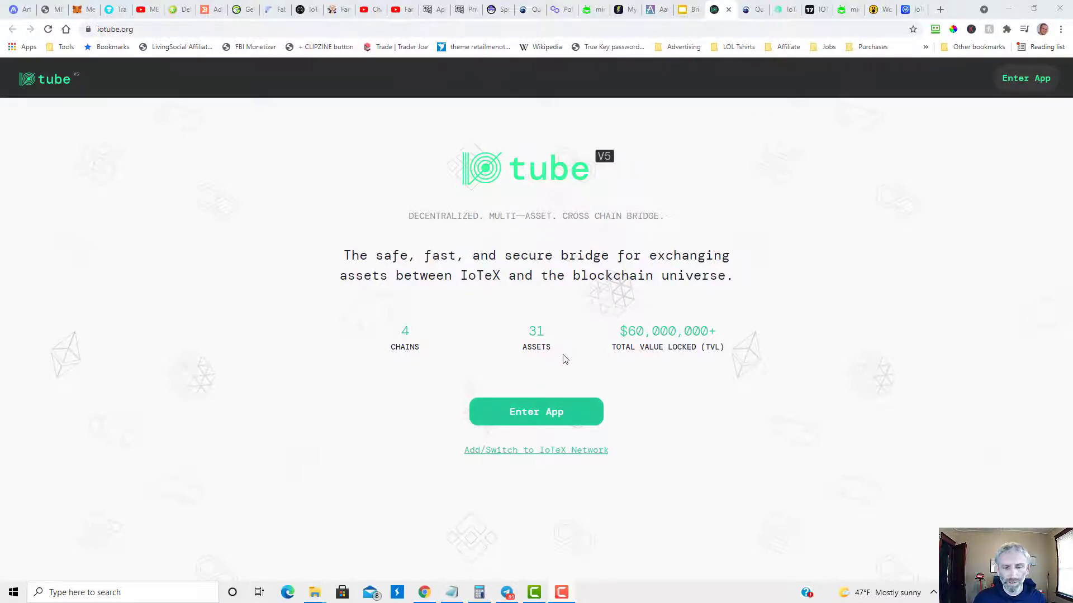
- Enter the ioTube Polygon-to-IoTeX bridge app, then go to the QuickSwap swap page
{"action": "left_click", "coordinate": [549, 417]}
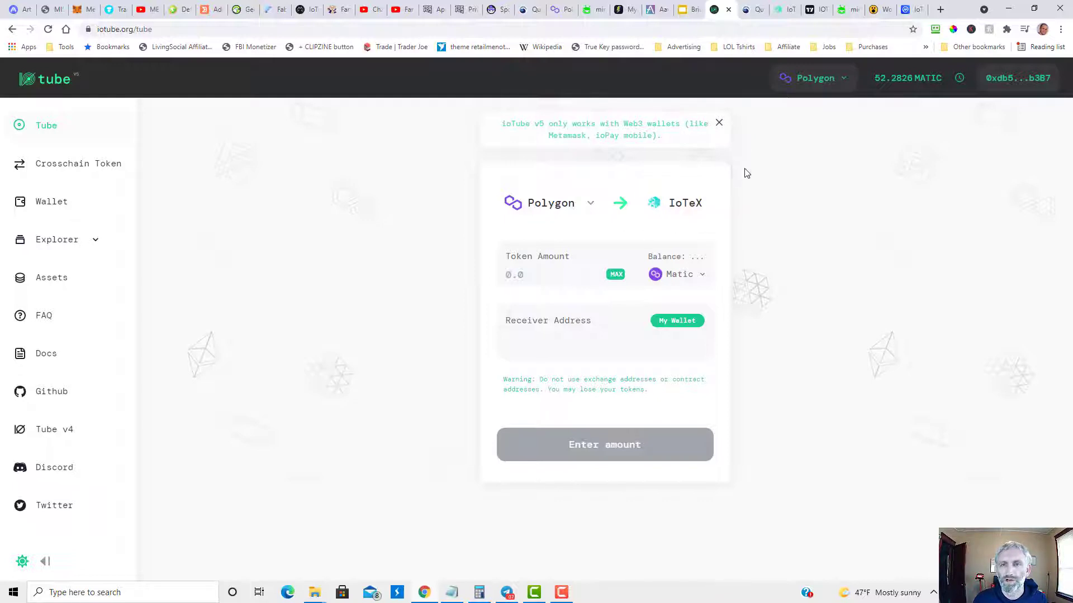
{"action": "left_click", "coordinate": [750, 9]}
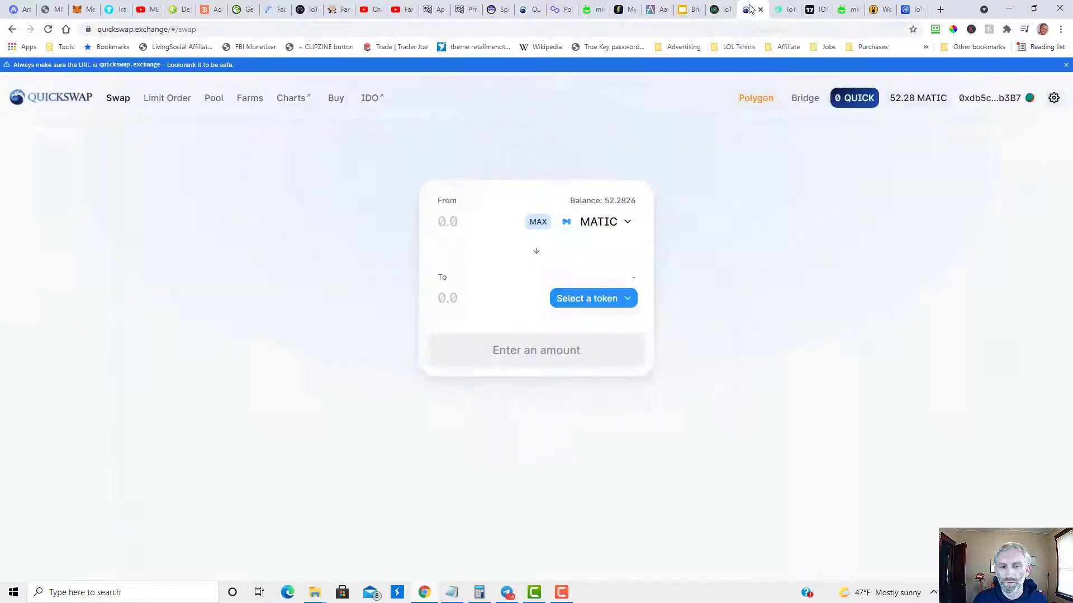
- Pair MATIC with CIOTX on QuickSwap, then return to the ioTube bridge
{"action": "left_click", "coordinate": [604, 311]}
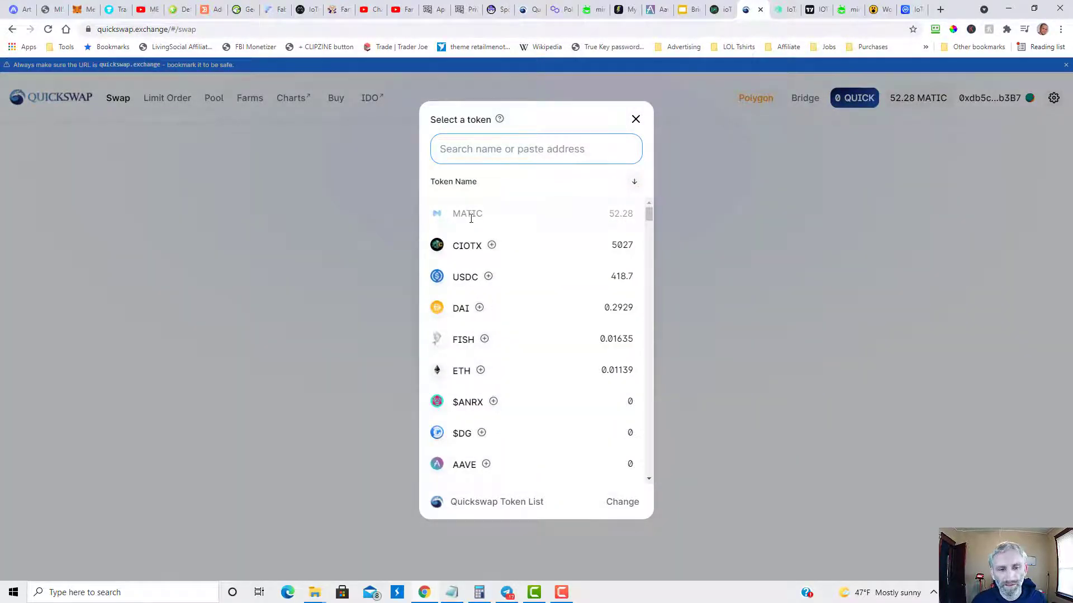
{"action": "left_click", "coordinate": [463, 249]}
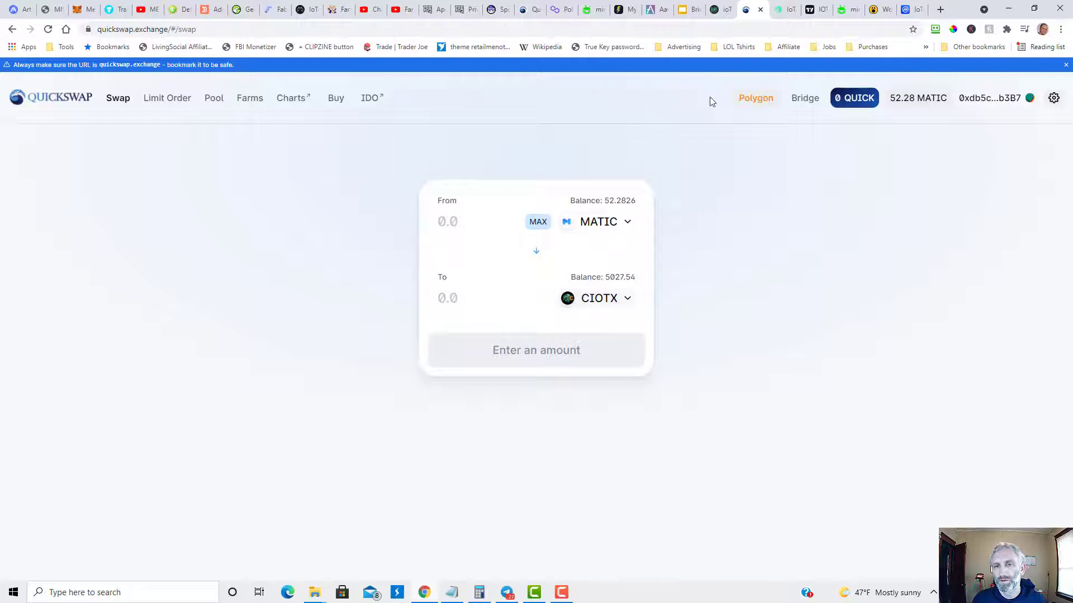
{"action": "left_click", "coordinate": [717, 11]}
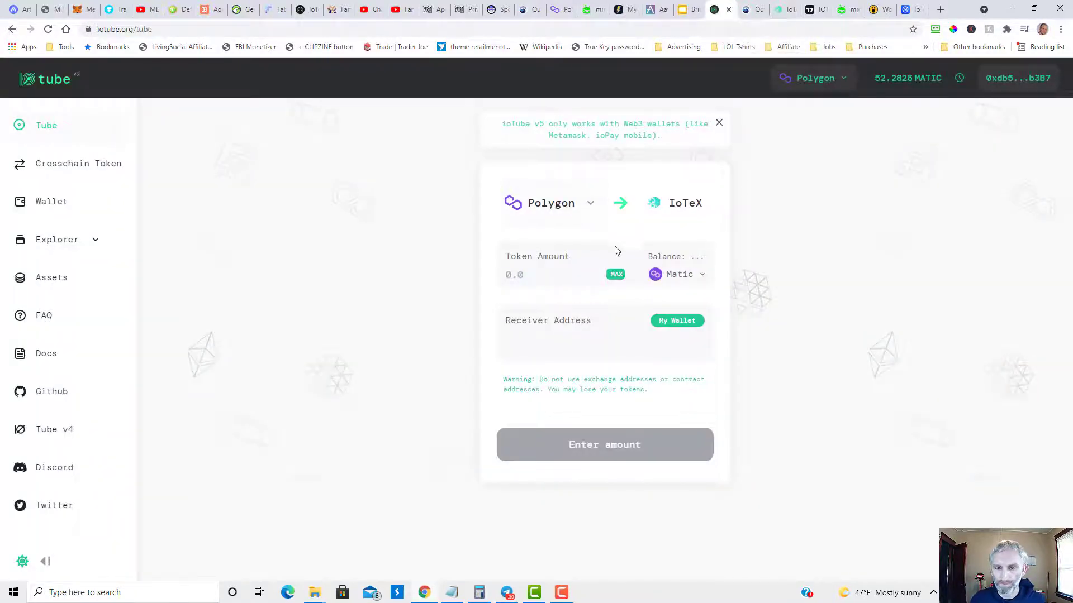
- Fill the bridge form with 27 CIOTX and the user's own wallet as receiver
{"action": "left_click", "coordinate": [682, 279]}
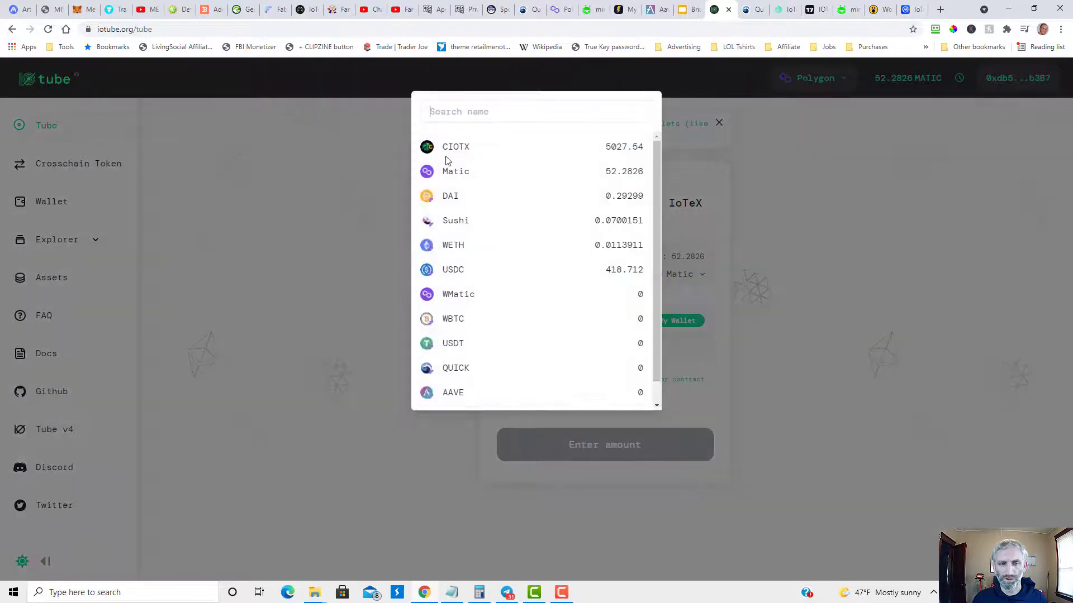
{"action": "left_click", "coordinate": [453, 148]}
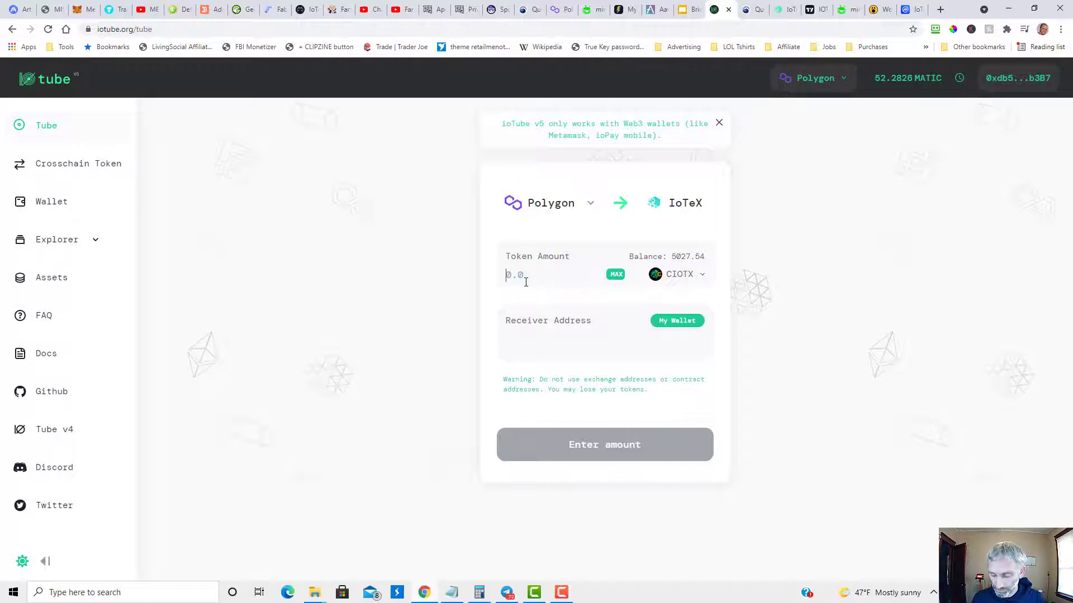
{"action": "type", "text": "27"}
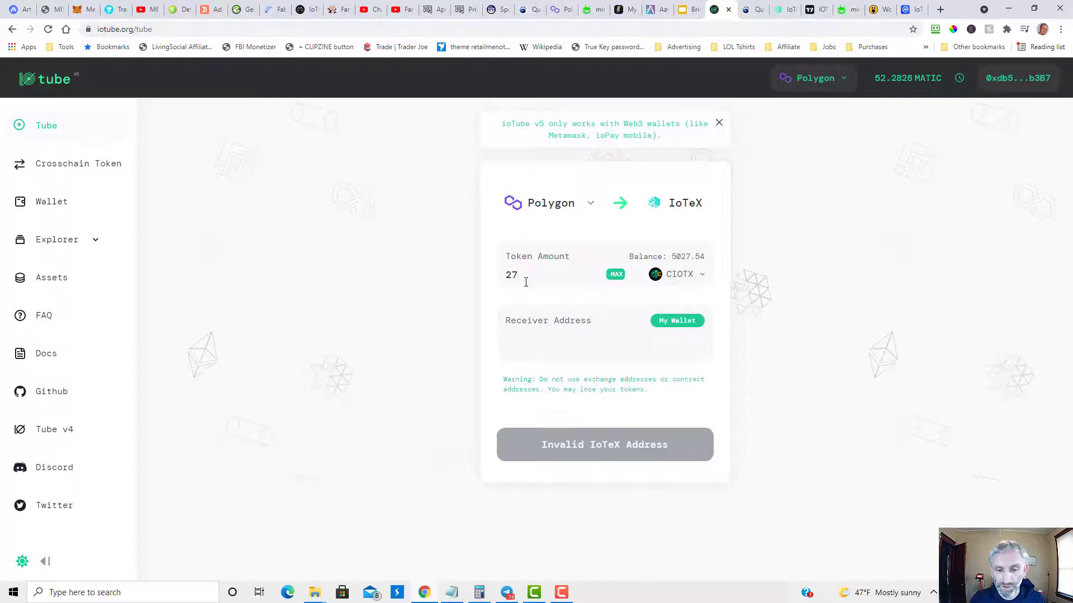
{"action": "left_click", "coordinate": [675, 323]}
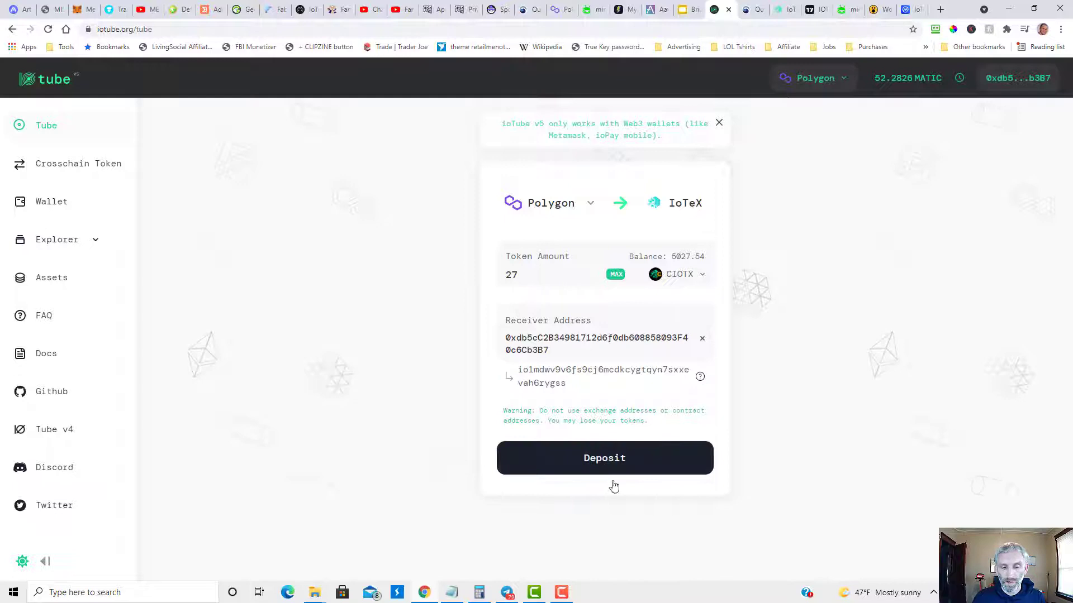
- Deposit the 27 CIOTX and approve the transaction in MetaMask
{"action": "left_click", "coordinate": [609, 459]}
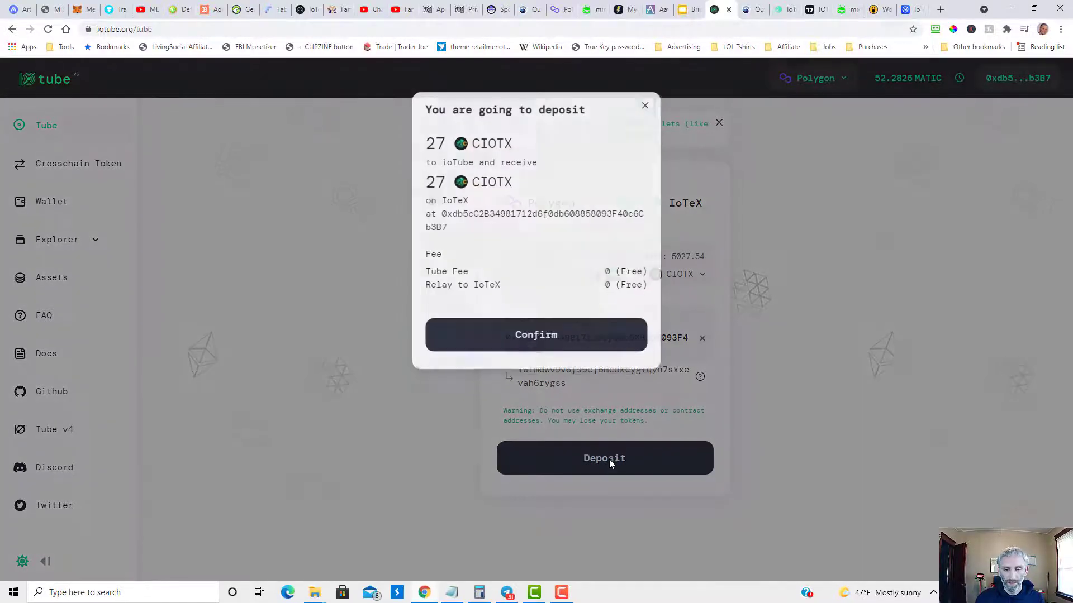
{"action": "left_click", "coordinate": [532, 336]}
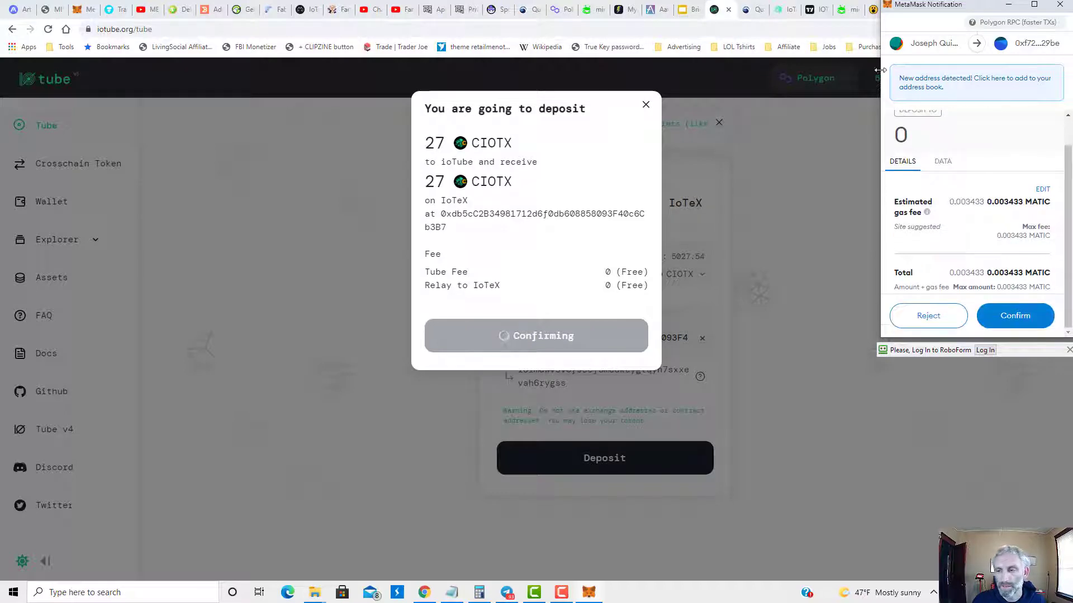
{"action": "left_click", "coordinate": [1023, 317]}
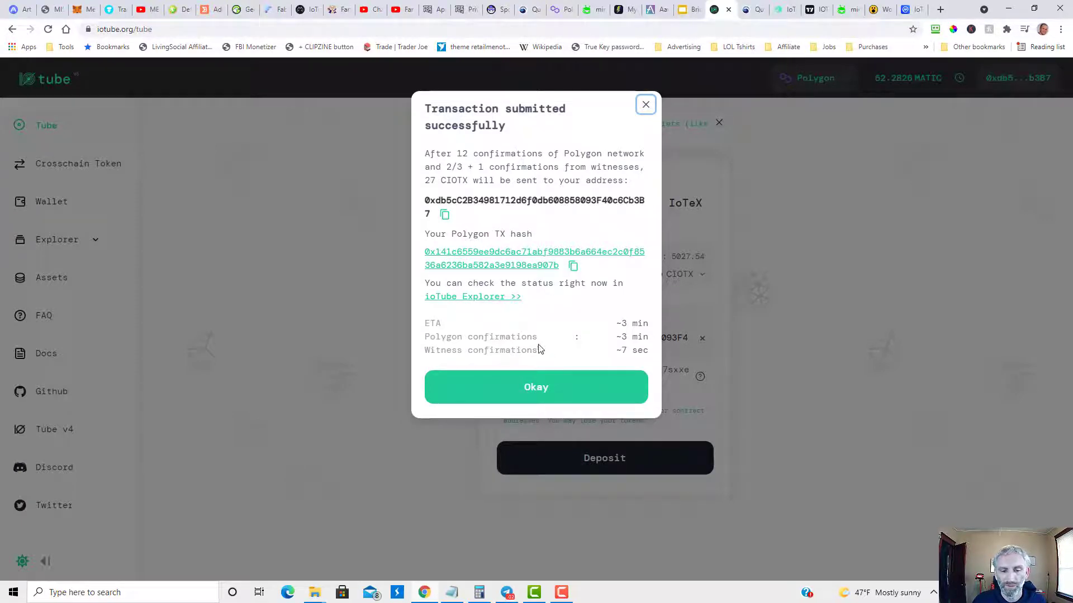
- Open the ioTube explorer in a new tab, check the 27 CIOTX transfer, then go to RugDoc
{"action": "right_click", "coordinate": [481, 300]}
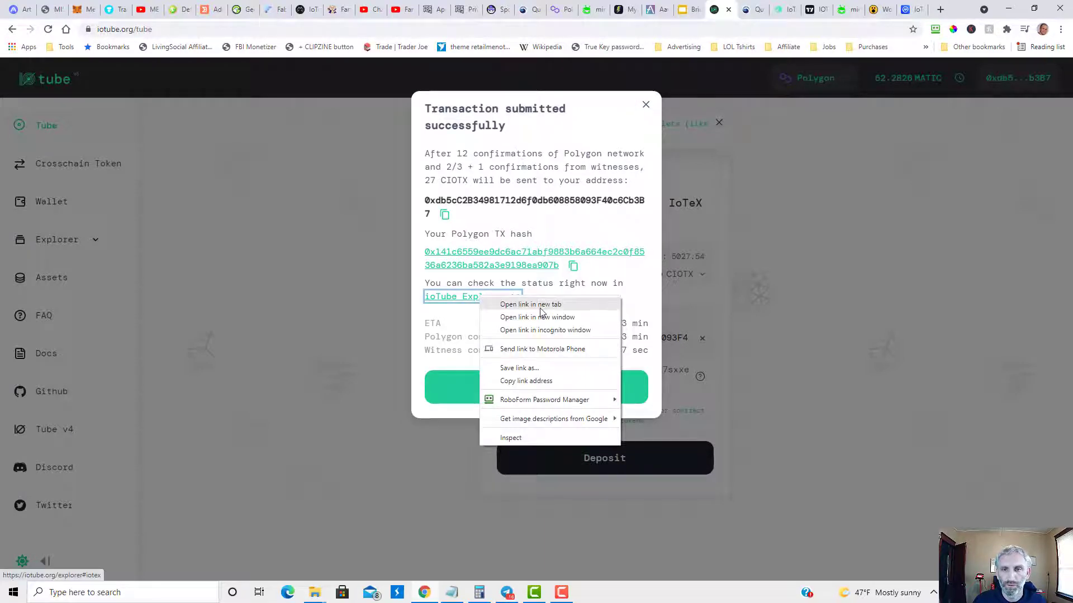
{"action": "left_click", "coordinate": [506, 306]}
{"action": "left_click", "coordinate": [728, 6]}
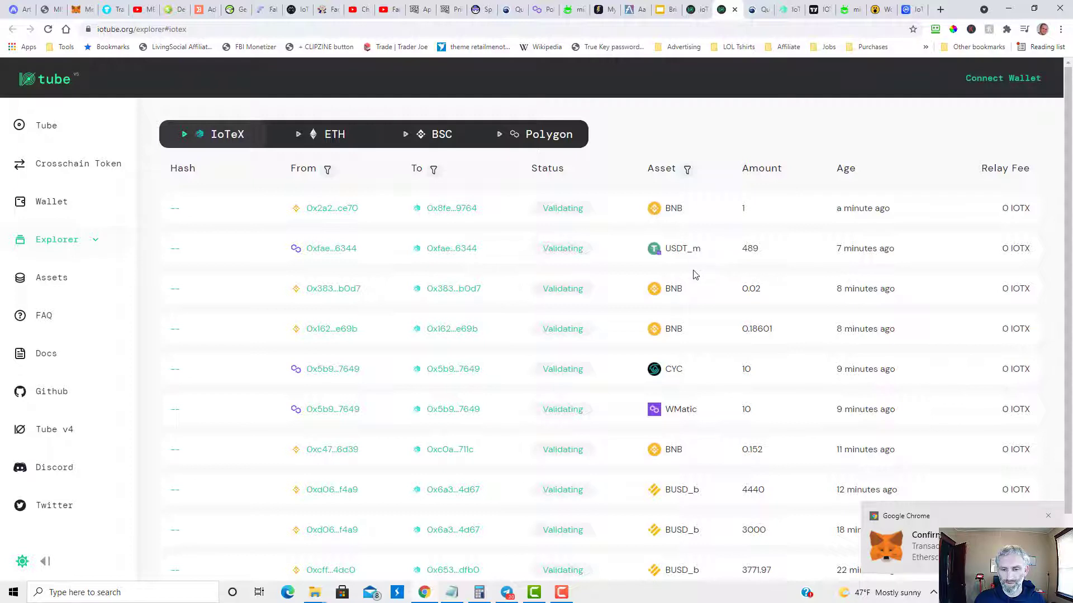
{"action": "scroll", "coordinate": [694, 273], "scroll_direction": "down", "scroll_amount": 2}
{"action": "scroll", "coordinate": [694, 272], "scroll_direction": "up", "scroll_amount": 1}
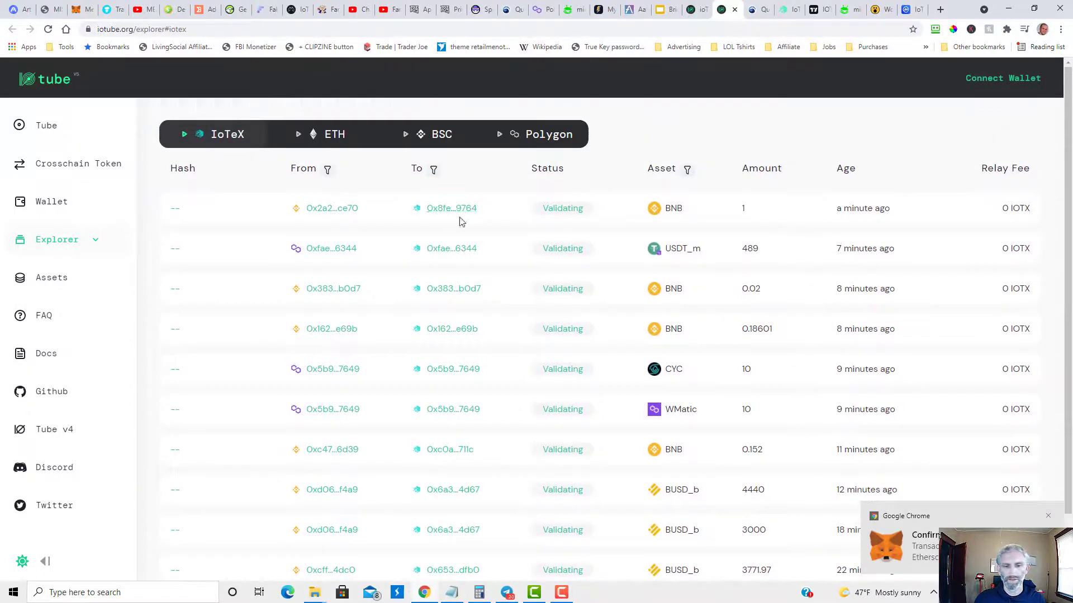
{"action": "scroll", "coordinate": [606, 231], "scroll_direction": "down", "scroll_amount": 1}
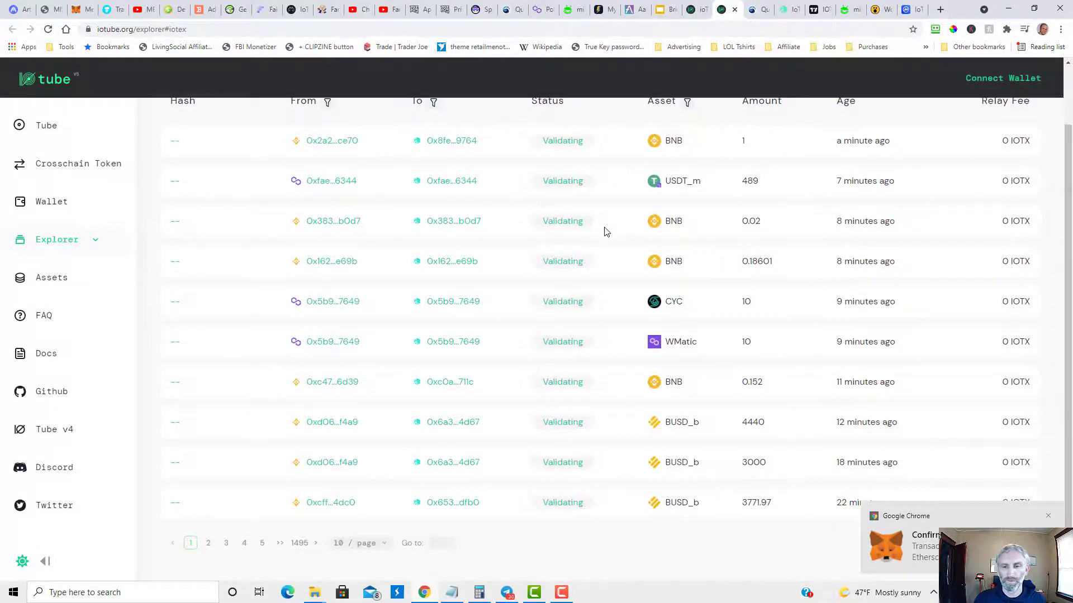
{"action": "scroll", "coordinate": [606, 230], "scroll_direction": "up", "scroll_amount": 1}
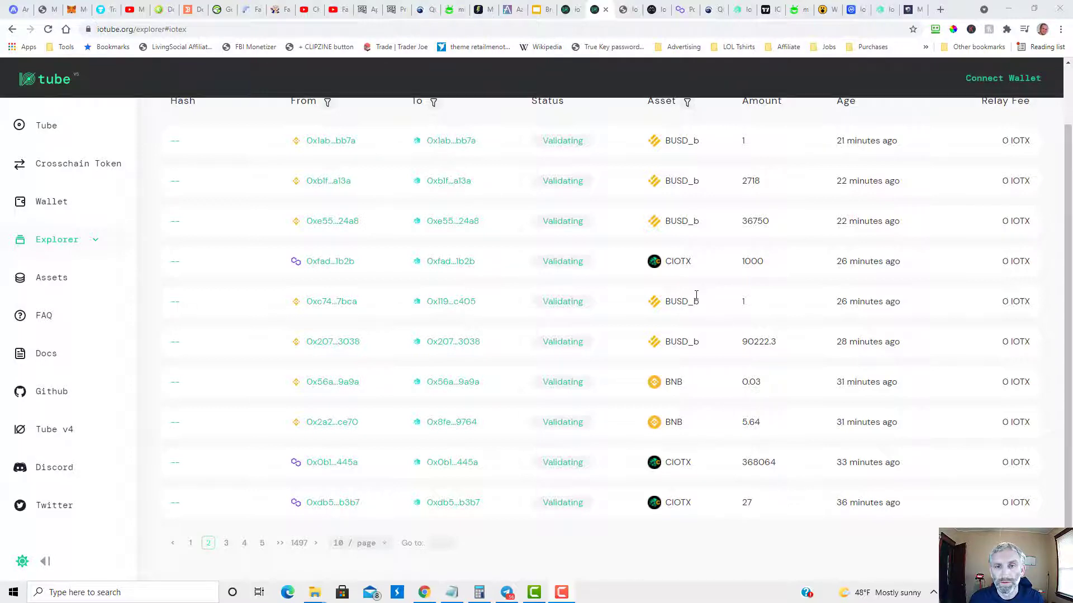
{"action": "left_click", "coordinate": [654, 10]}
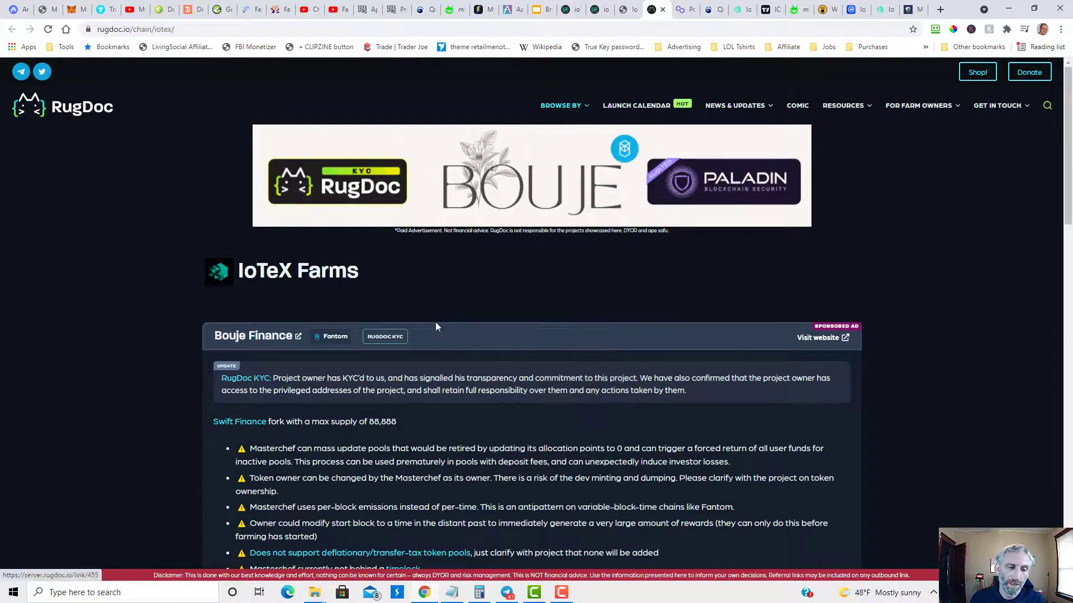
{"action": "scroll", "coordinate": [434, 322], "scroll_direction": "down", "scroll_amount": 3}
{"action": "scroll", "coordinate": [435, 330], "scroll_direction": "down", "scroll_amount": 4}
{"action": "scroll", "coordinate": [437, 330], "scroll_direction": "down", "scroll_amount": 3}
{"action": "scroll", "coordinate": [438, 334], "scroll_direction": "down", "scroll_amount": 1}
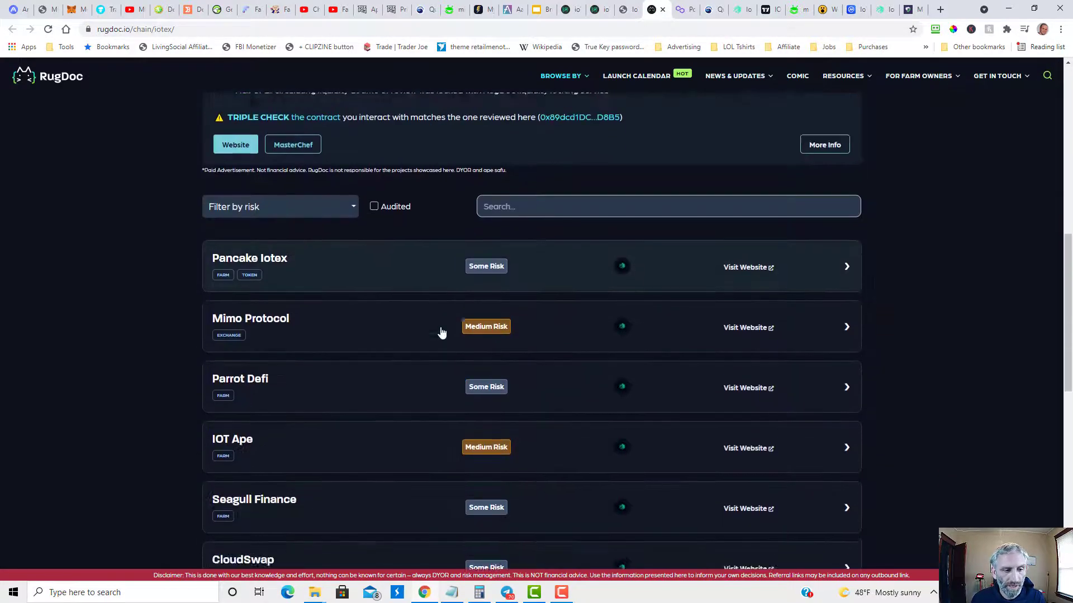
{"action": "scroll", "coordinate": [439, 333], "scroll_direction": "down", "scroll_amount": 3}
{"action": "scroll", "coordinate": [441, 333], "scroll_direction": "down", "scroll_amount": 4}
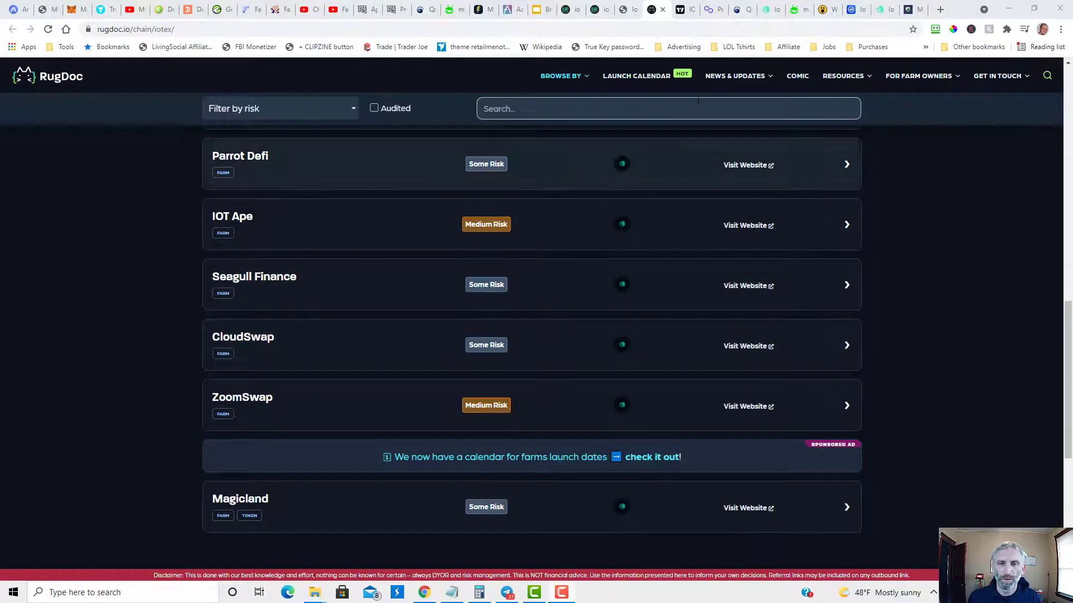
- Pan TradingView's IOTX/USD 4-hour chart to the latest spike near 0.30 USD
{"action": "left_click", "coordinate": [685, 9]}
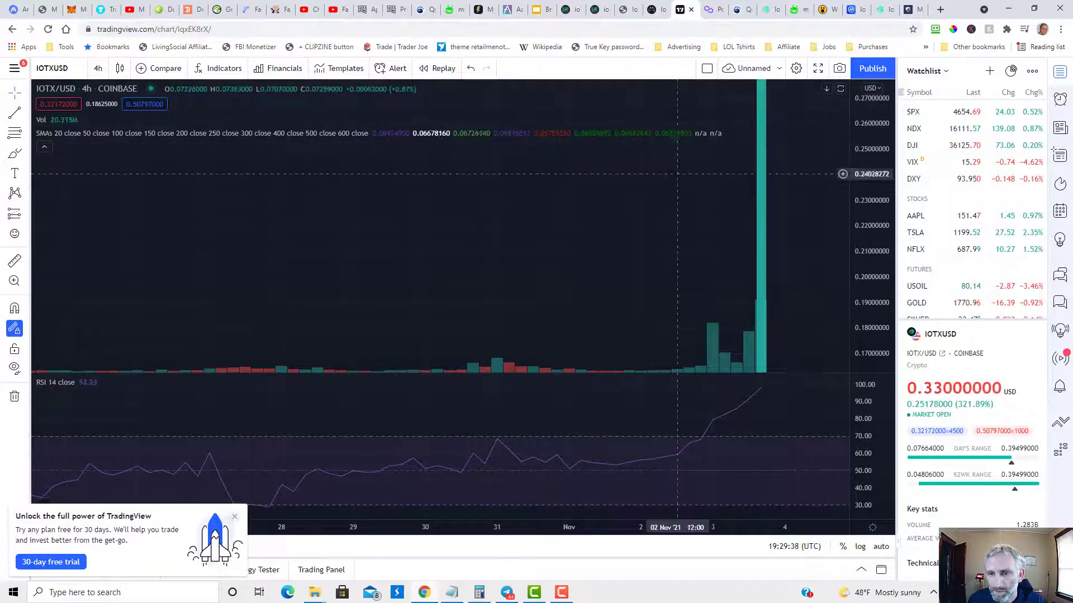
{"action": "mouse_move", "coordinate": [687, 218]}
{"action": "left_mouse_down"}
{"action": "mouse_move", "coordinate": [631, 350]}
{"action": "mouse_move", "coordinate": [633, 411]}
{"action": "left_mouse_up"}
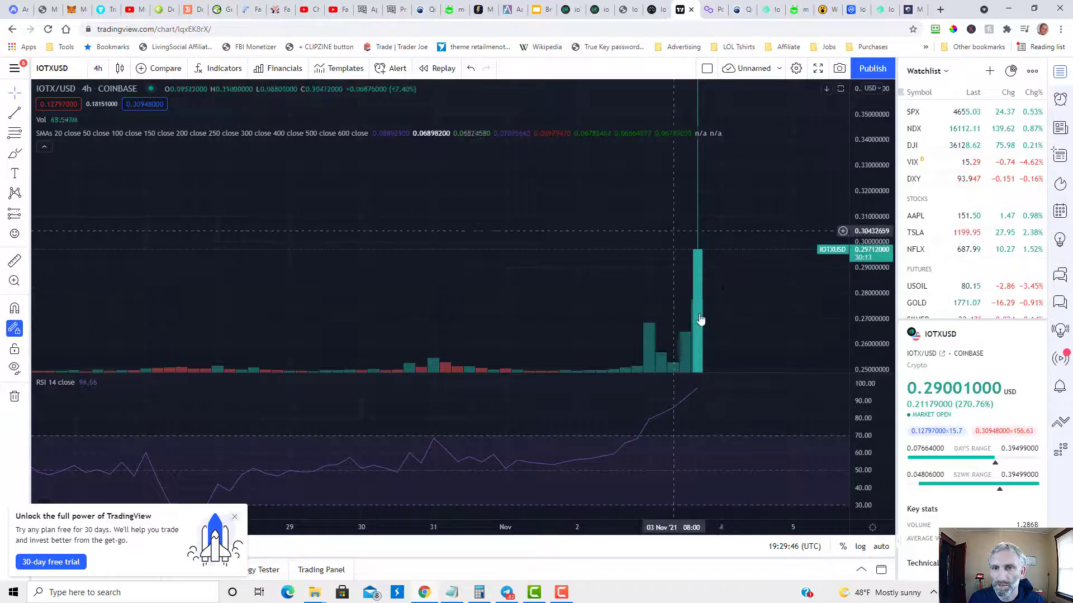
- Review QuickSwap's 5000.55 CIOTX for 625 USDC quote, then return to ioTube's explorer
{"action": "left_click", "coordinate": [736, 15]}
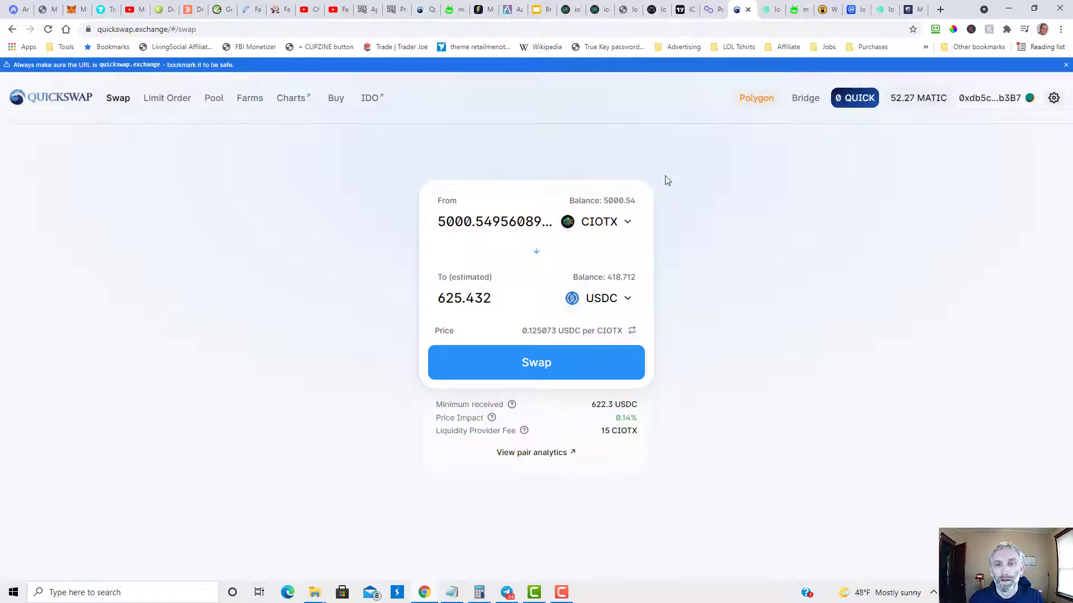
{"action": "left_click", "coordinate": [599, 9]}
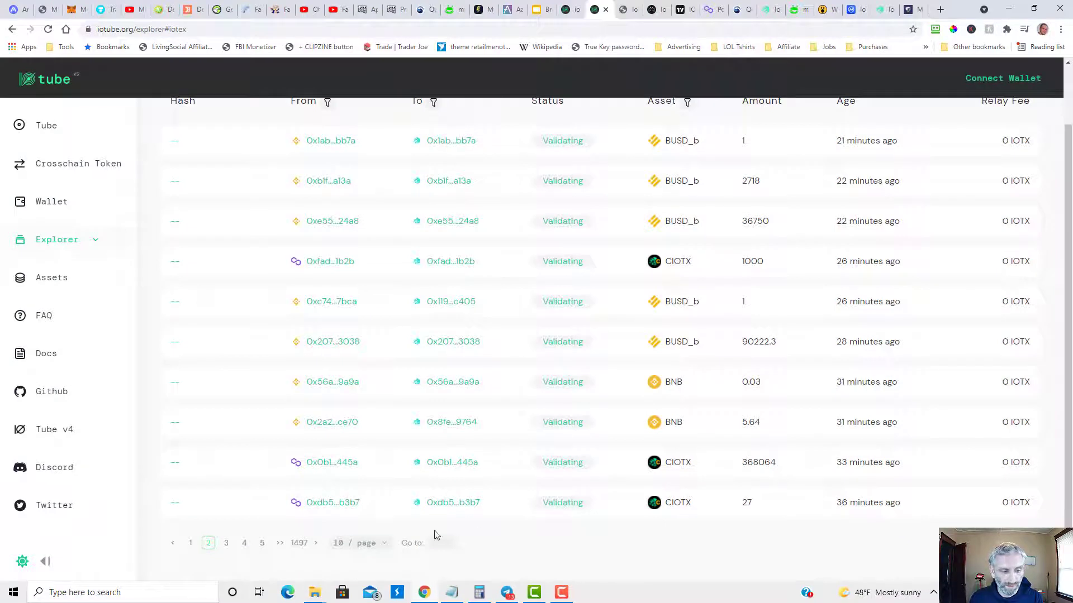
- Reload ioTube's explorer and check page 3 for the 27 CIOTX transfer status
{"action": "left_click", "coordinate": [48, 30]}
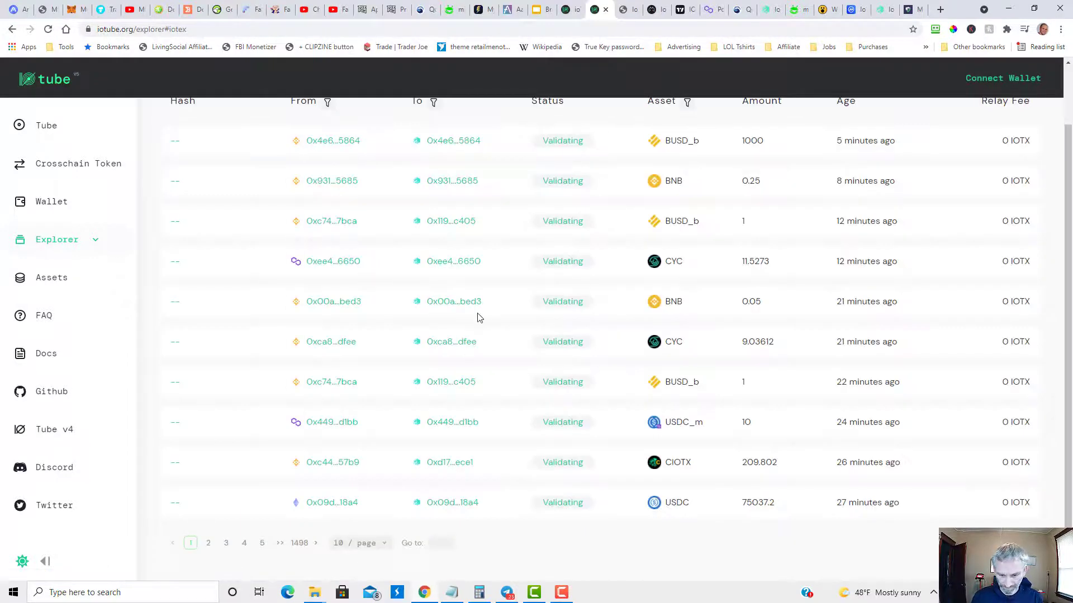
{"action": "left_click", "coordinate": [225, 546]}
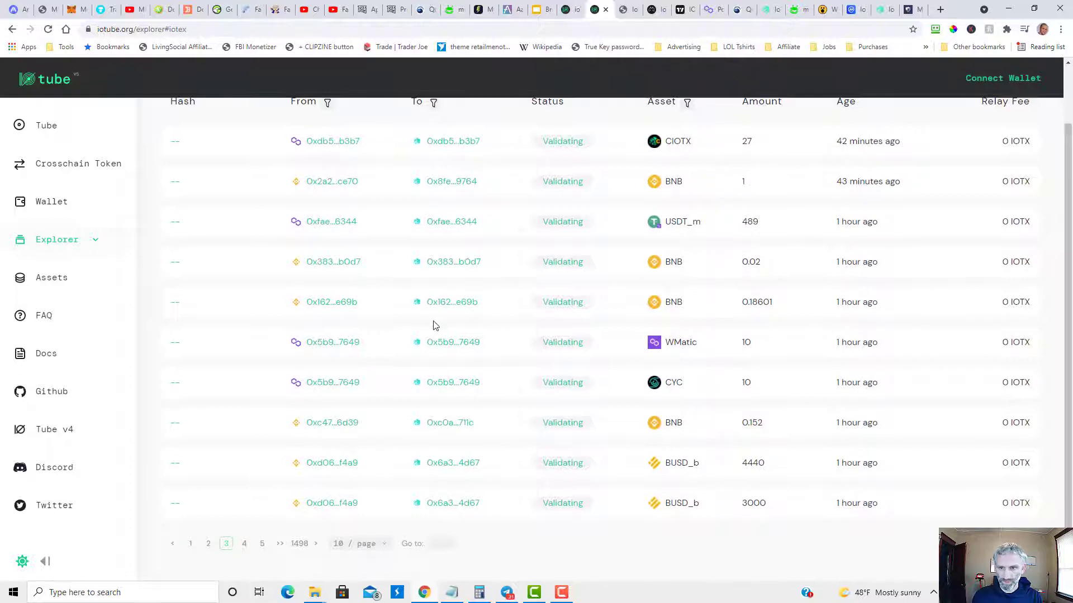
{"action": "scroll", "coordinate": [442, 322], "scroll_direction": "up", "scroll_amount": 1}
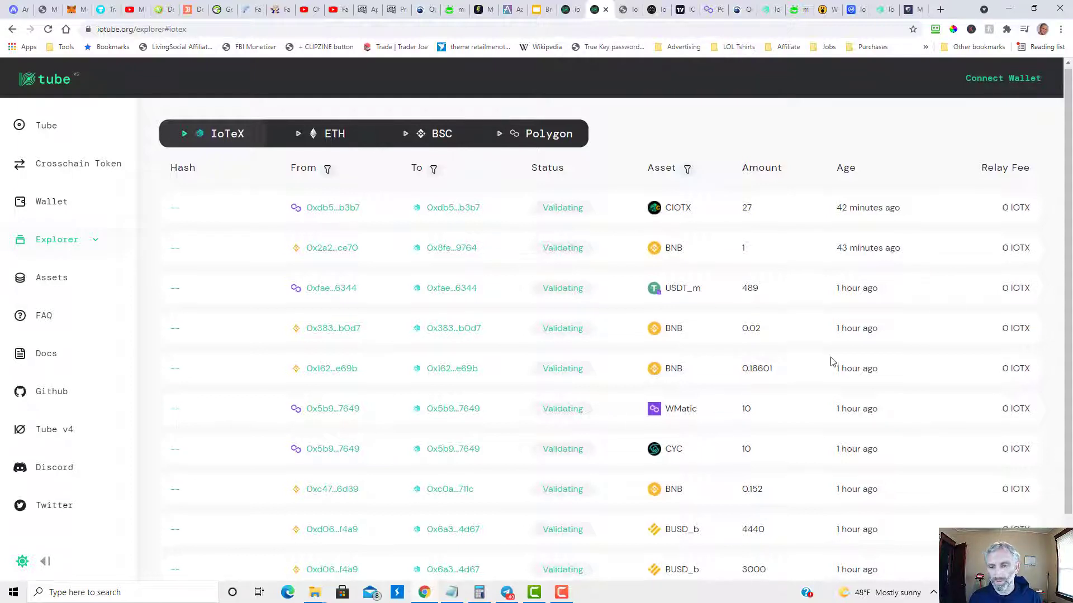
{"action": "scroll", "coordinate": [831, 363], "scroll_direction": "down", "scroll_amount": 1}
{"action": "scroll", "coordinate": [797, 346], "scroll_direction": "up", "scroll_amount": 1}
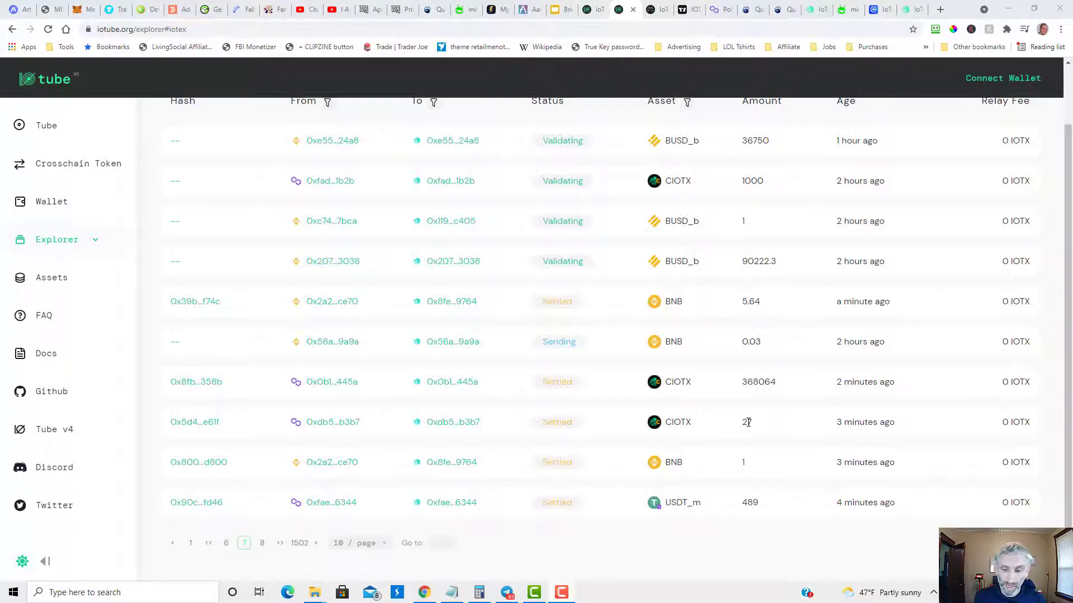
- Swap all 27 CIOTX for IOTX on mimo.exchange, leaving 38.6201 IOTX, and return to the bridging slides
{"action": "left_click", "coordinate": [844, 7]}
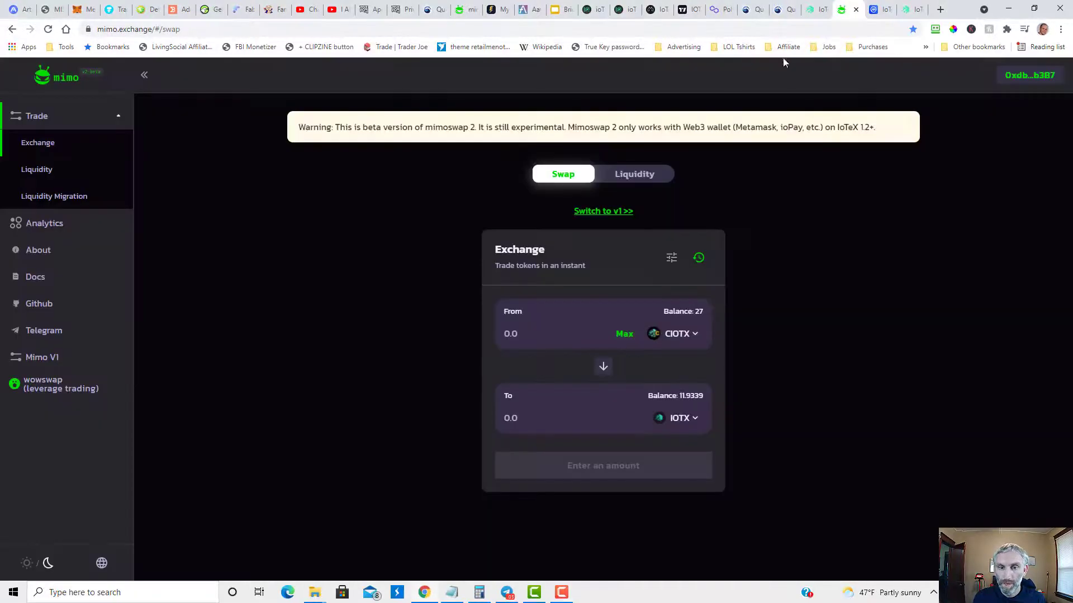
{"action": "left_click", "coordinate": [624, 334]}
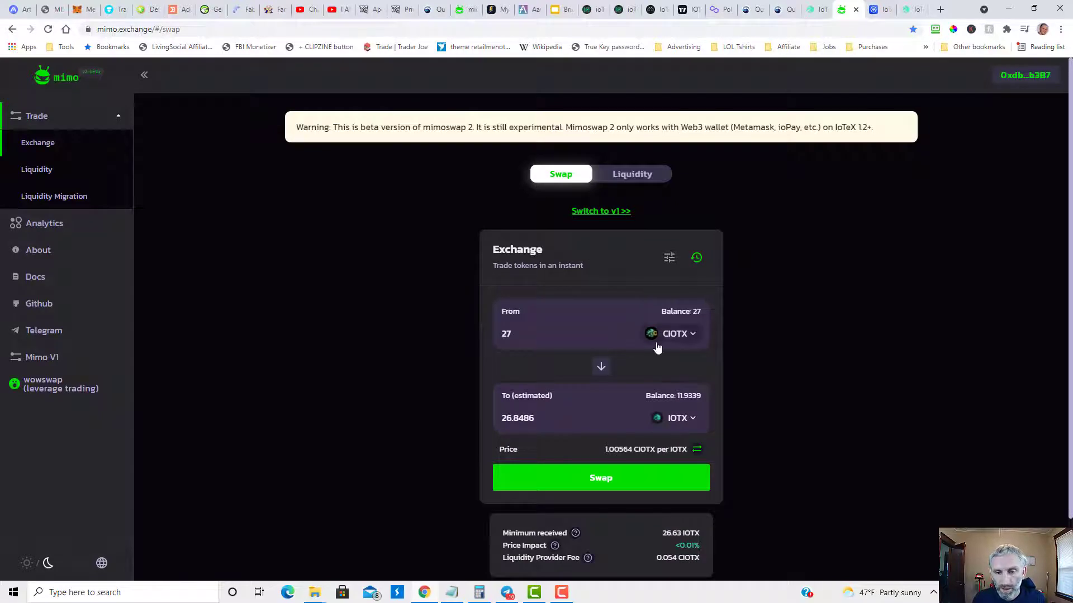
{"action": "left_click", "coordinate": [606, 480]}
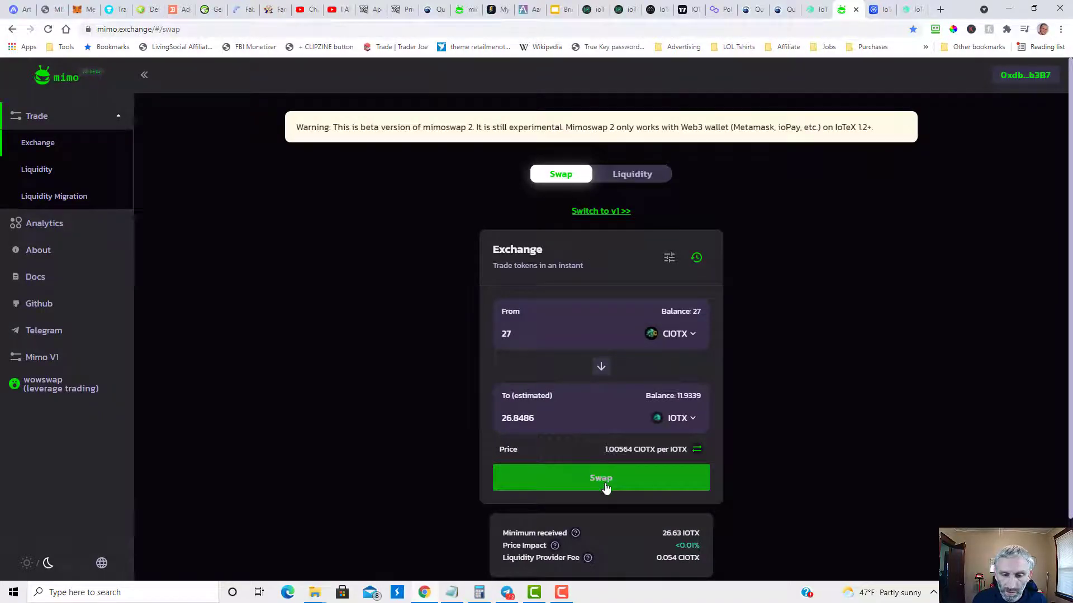
{"action": "scroll", "coordinate": [380, 422], "scroll_direction": "down", "scroll_amount": 2}
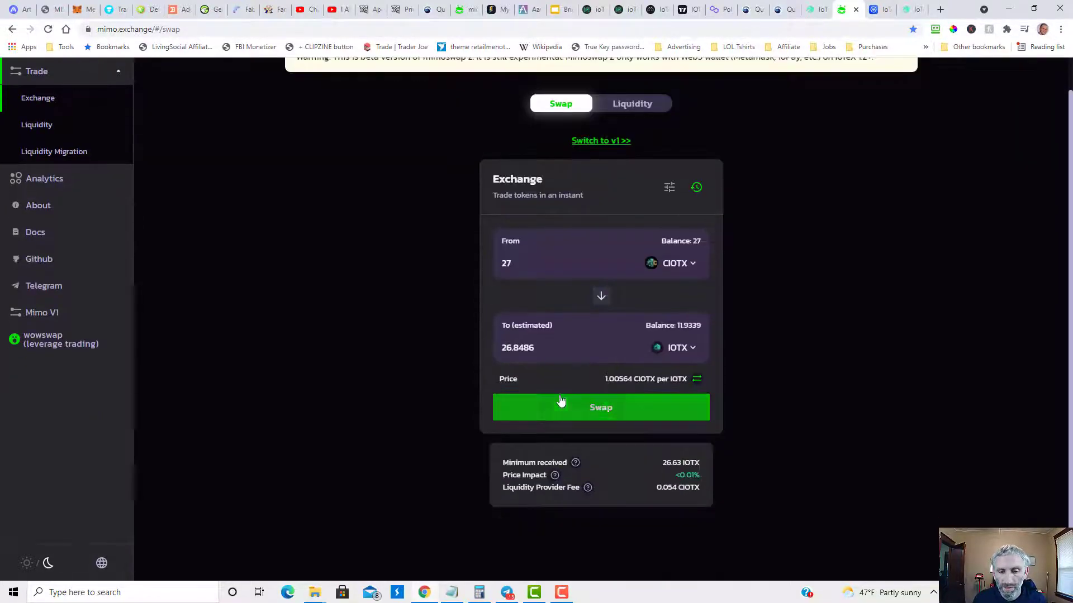
{"action": "left_click", "coordinate": [603, 409]}
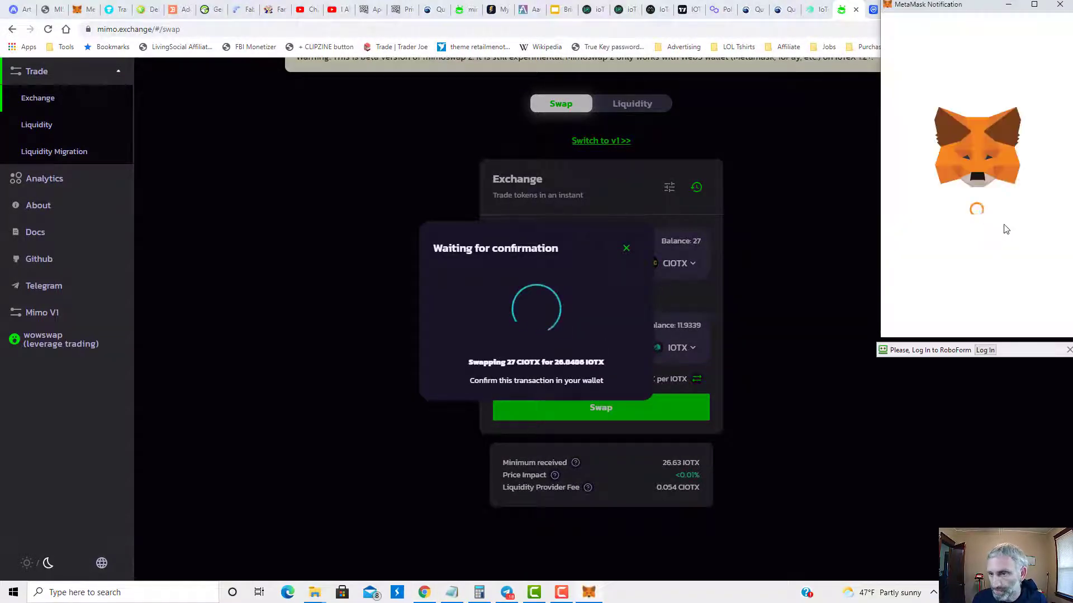
{"action": "left_click", "coordinate": [1031, 322]}
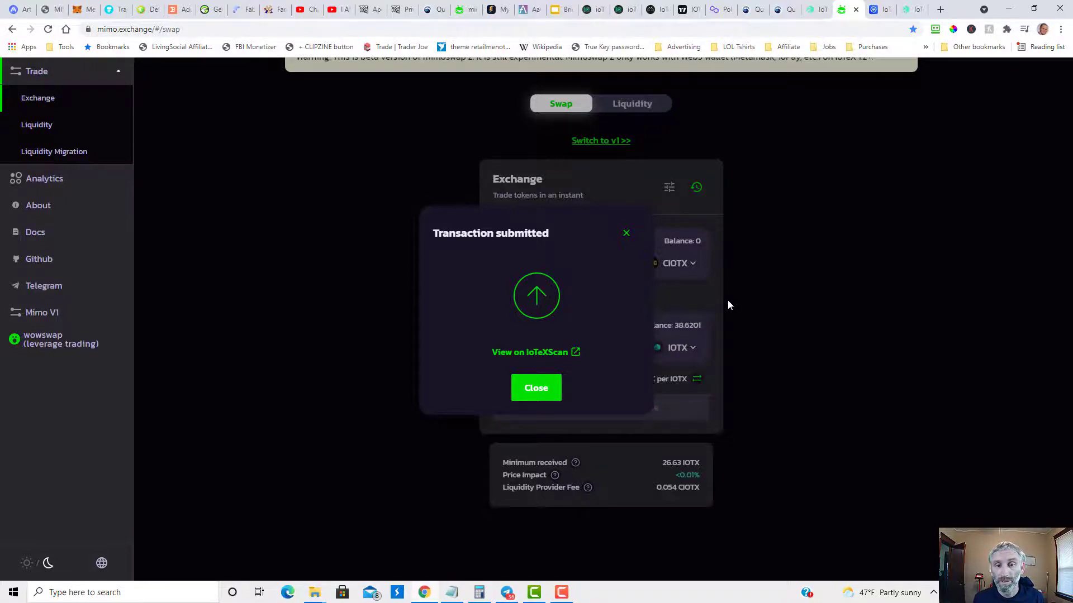
{"action": "left_click", "coordinate": [559, 10]}
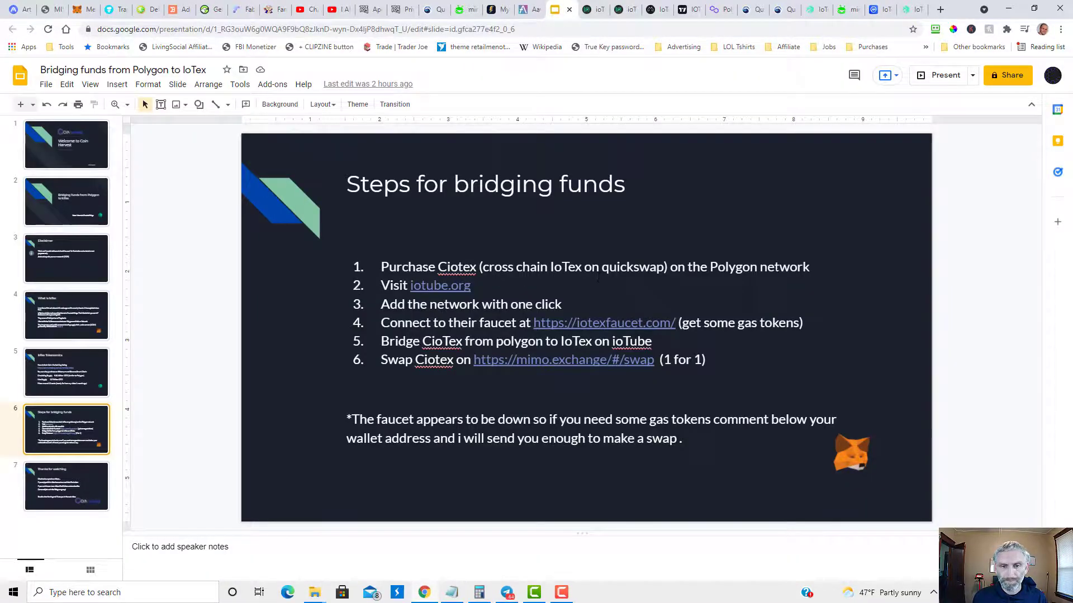
- Advance from slide 6 to the closing 'Thanks for watching' slide 7
{"action": "key", "text": "Down"}
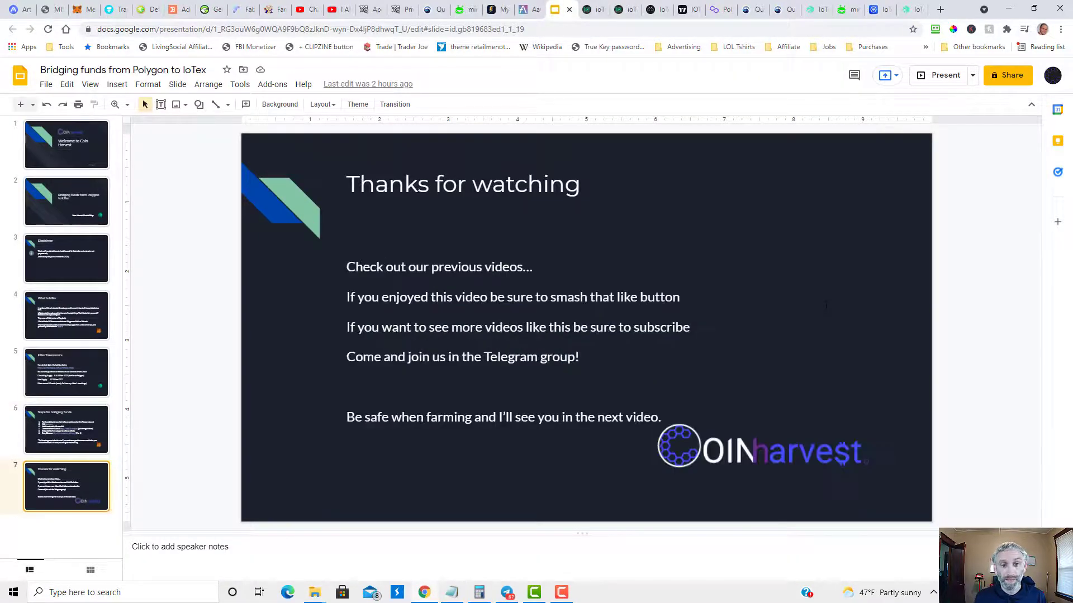